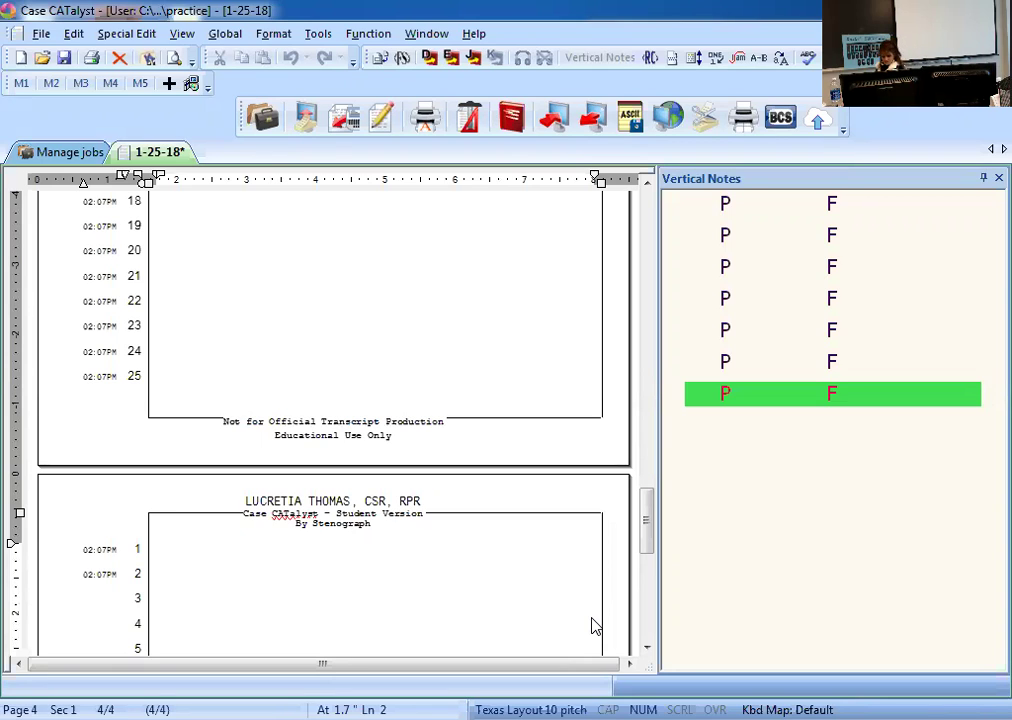
# Write the practice words "Inane inborn inbounds inin" on line 2 of page 4, deleting the wrong "cense" stroke.
pyautogui.write('Inane inborn')
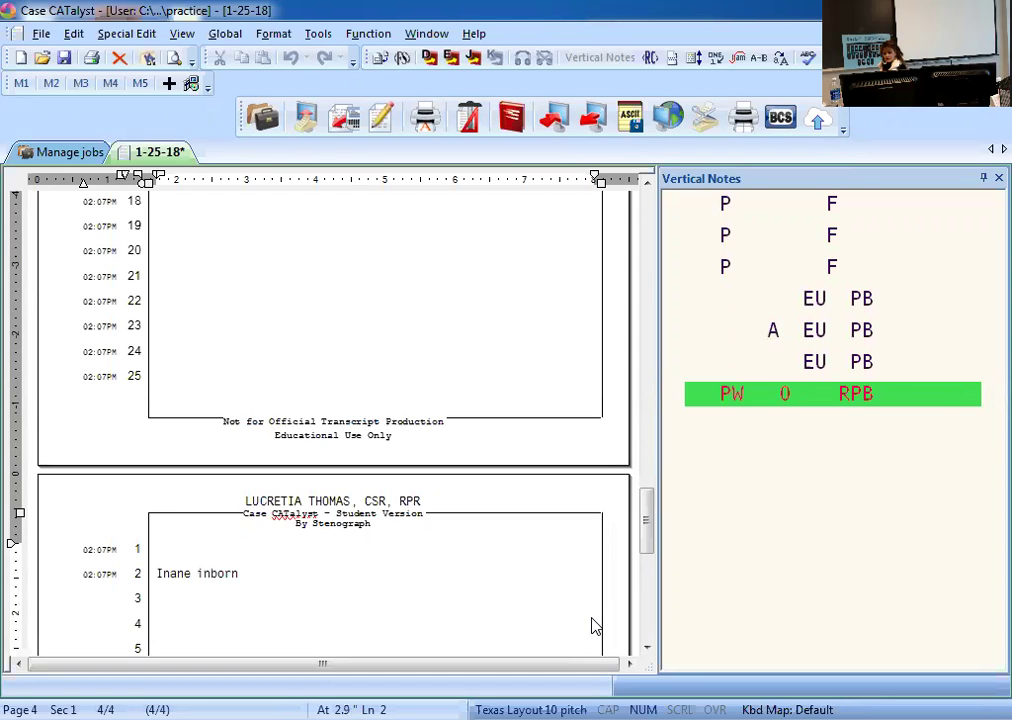
pyautogui.write(' inbounds in')
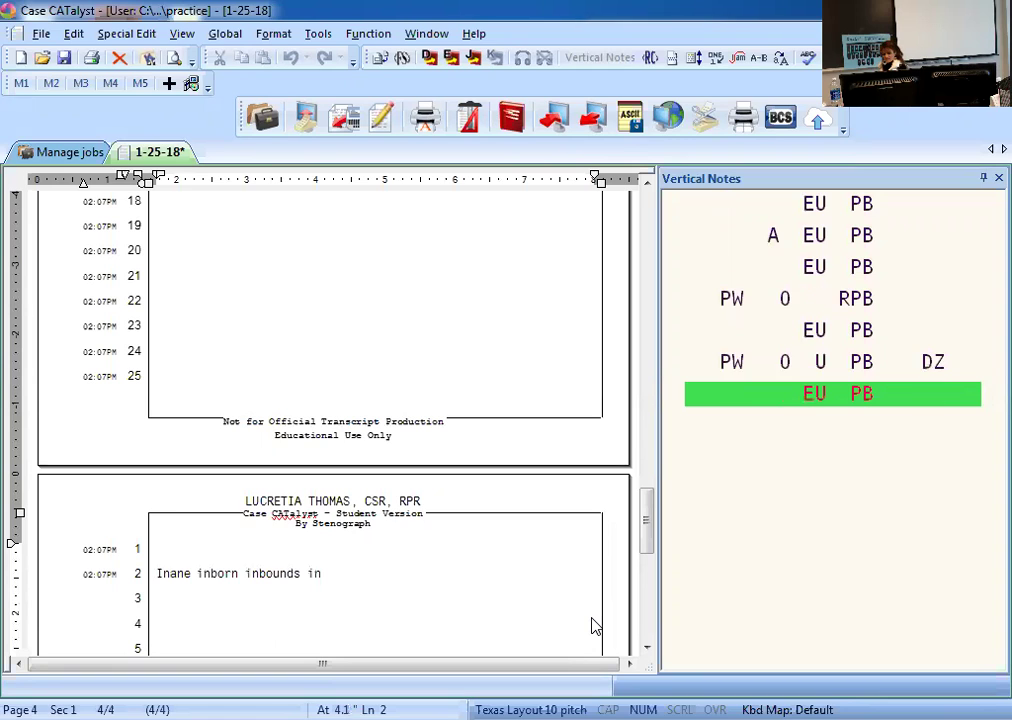
pyautogui.write('cense')
pyautogui.press('BackSpace')
pyautogui.press('BackSpace')
pyautogui.press('BackSpace')
pyautogui.press('BackSpace')
pyautogui.press('BackSpace')
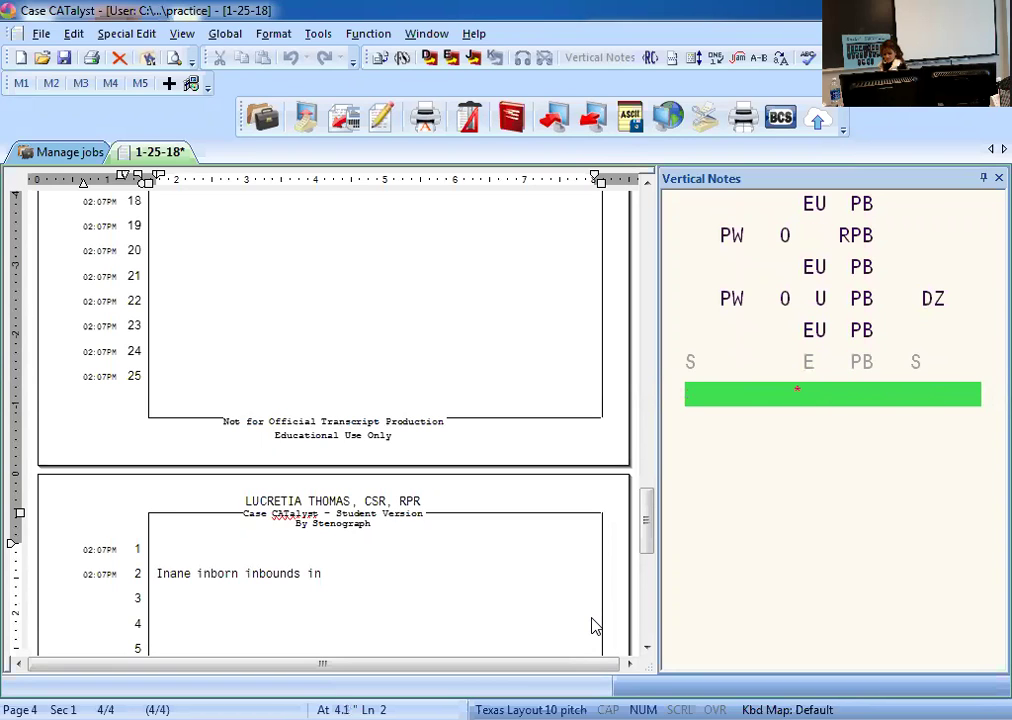
pyautogui.write('in')
# Leave two blank lines and write "Inane inborn inbound incentive incision income" on line 5.
pyautogui.press('Return')
pyautogui.press('Return')
pyautogui.press('Return')
pyautogui.write('Inane inborn inbound')
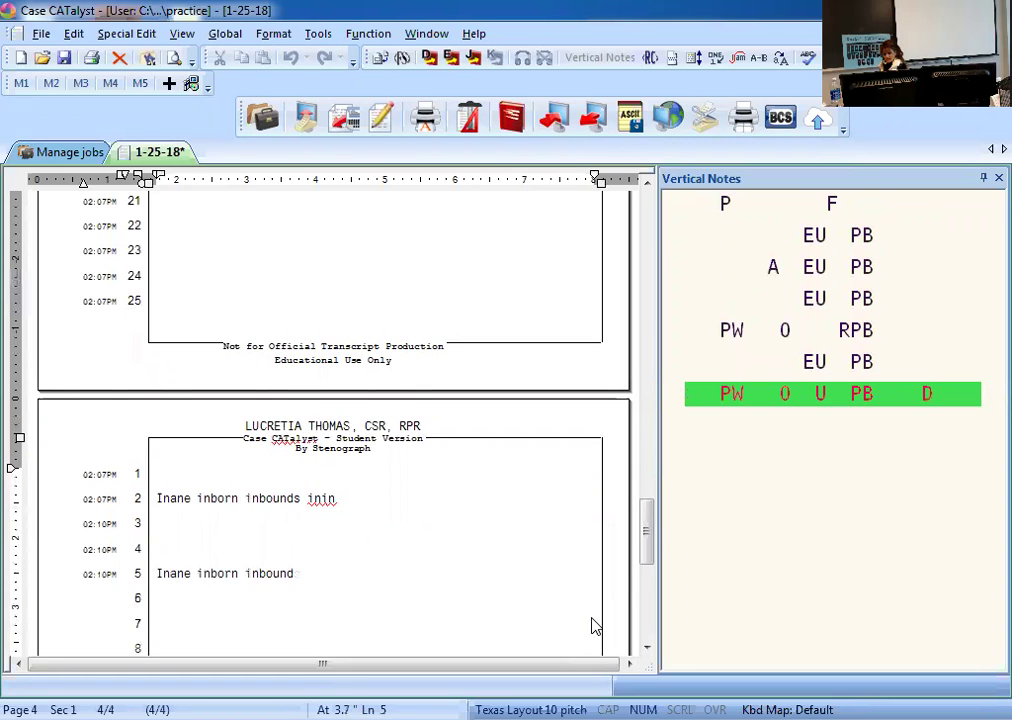
pyautogui.write(' incentive')
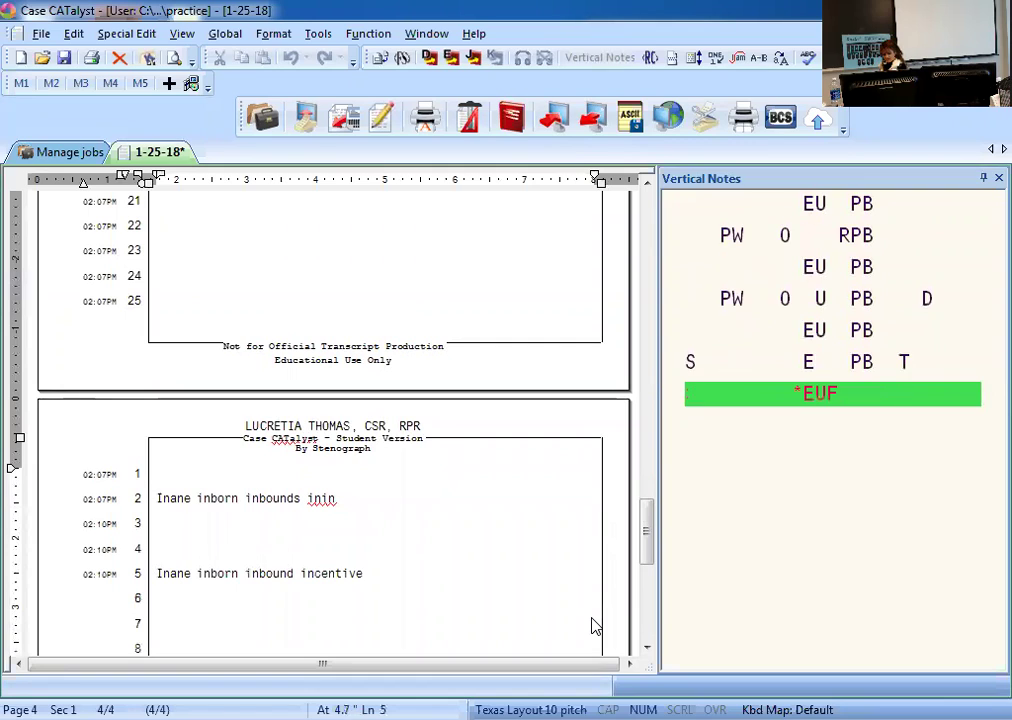
pyautogui.write(' incision income')
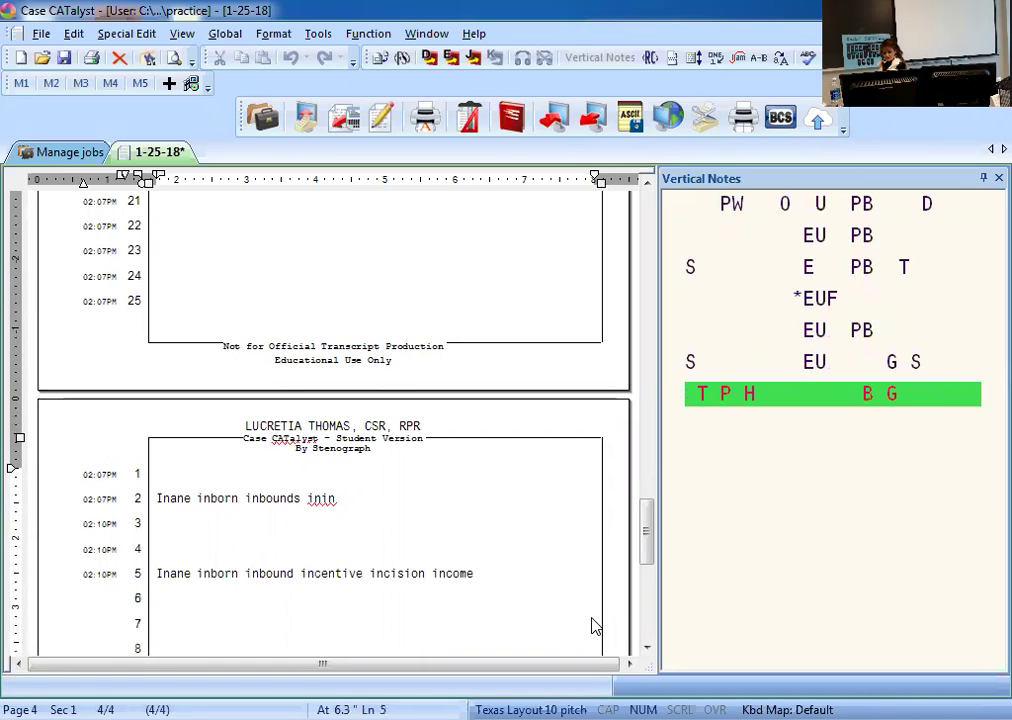
# Continue the word list after "income" with "indecent indefinite".
pyautogui.write(' in/TKE')
pyautogui.press('BackSpace')
pyautogui.press('BackSpace')
pyautogui.press('BackSpace')
pyautogui.press('BackSpace')
pyautogui.write('decent')
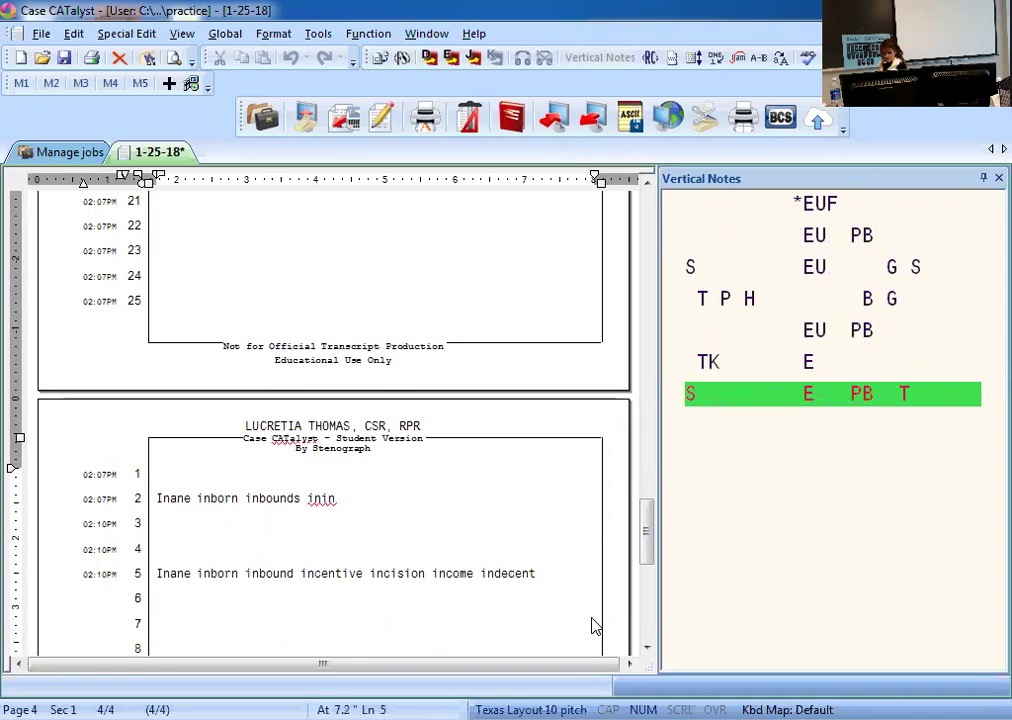
pyautogui.write(' indeaf')
pyautogui.press('BackSpace')
pyautogui.press('BackSpace')
pyautogui.write('finite')
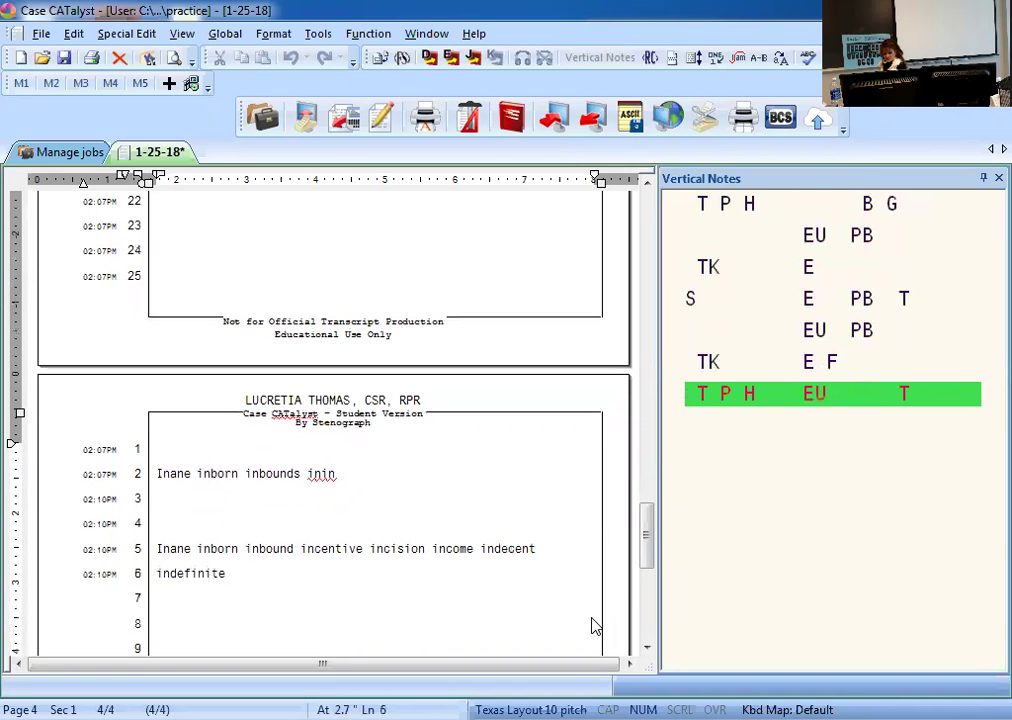
# Write the strokes in/TKEUBG after "indefinite" and delete the TKEUBG stroke, keeping "in".
pyautogui.write(' in/TKEUBG')
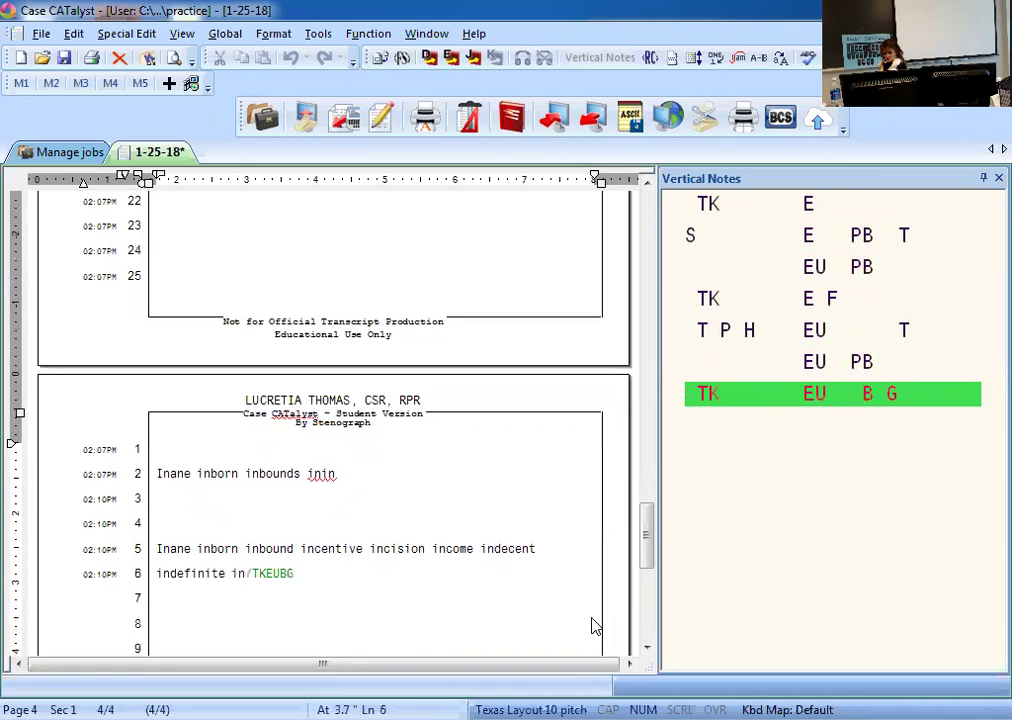
pyautogui.press('BackSpace')
pyautogui.press('BackSpace')
pyautogui.press('BackSpace')
pyautogui.press('BackSpace')
pyautogui.press('BackSpace')
pyautogui.press('BackSpace')
pyautogui.press('BackSpace')
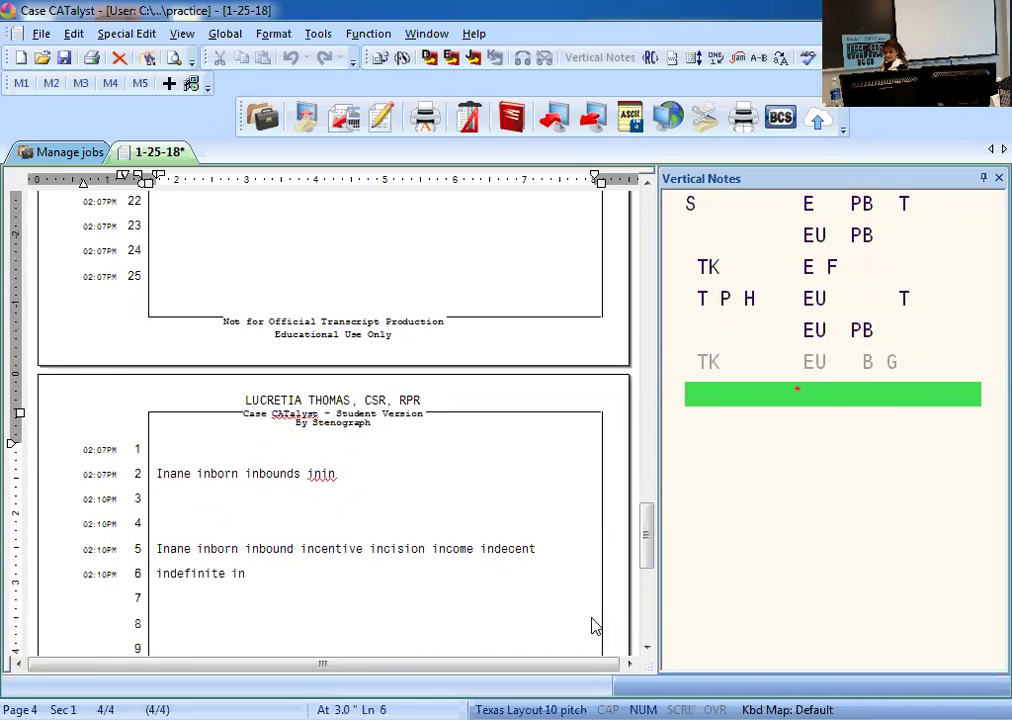
# Restart the word list on line 7 with "Inane inborn inbound incentive incision income".
pyautogui.press('Return')
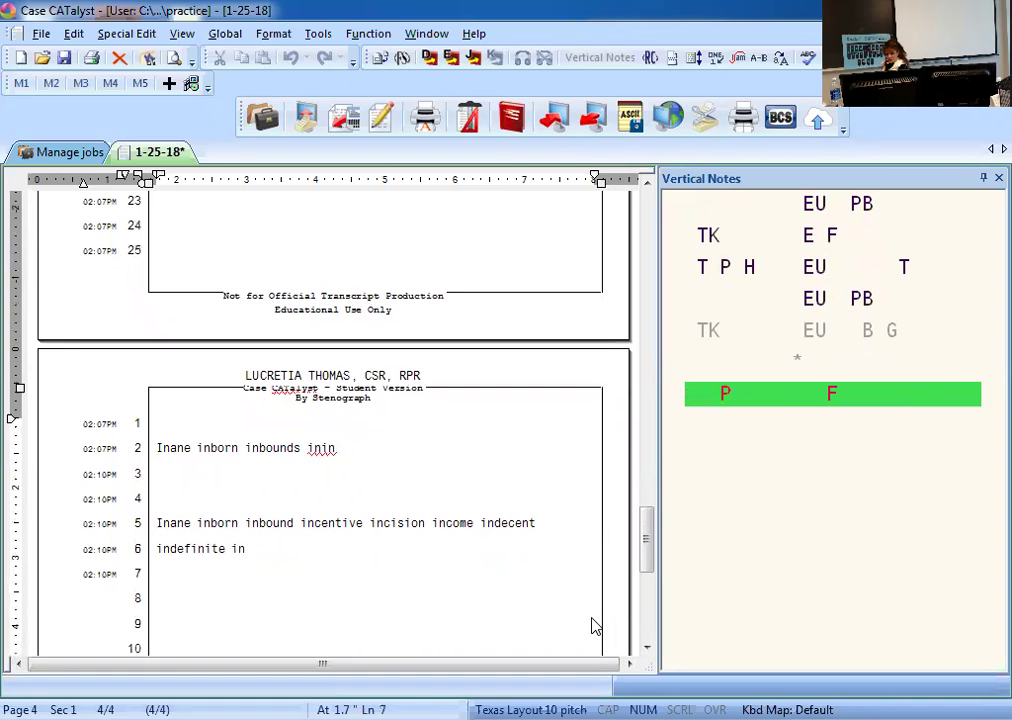
pyautogui.write('Inane')
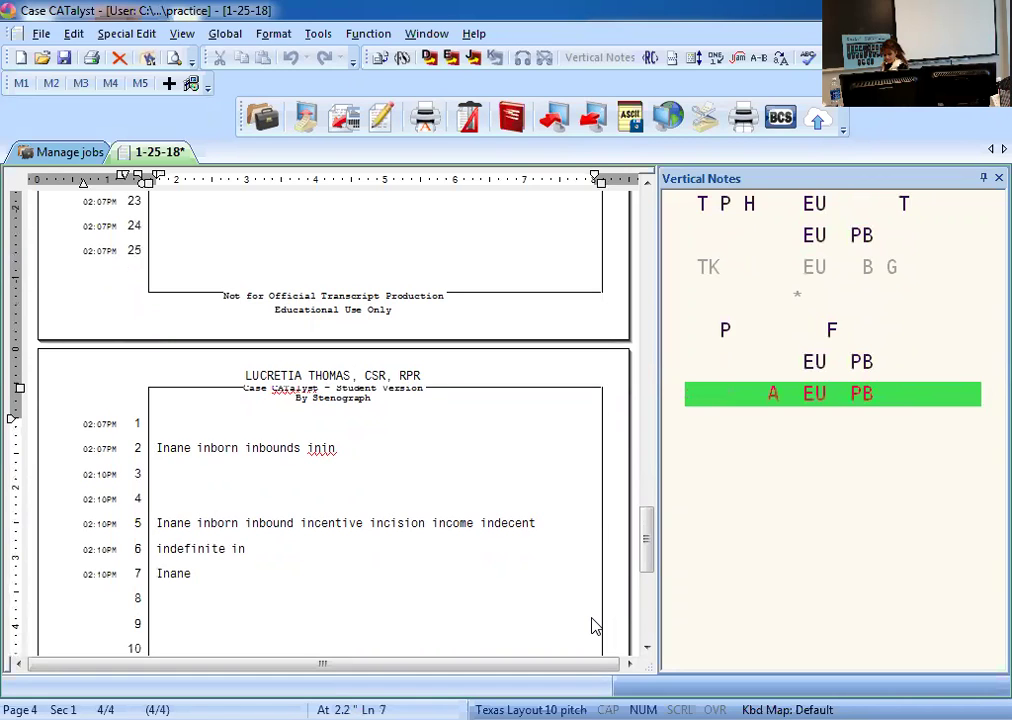
pyautogui.write(' inborn in')
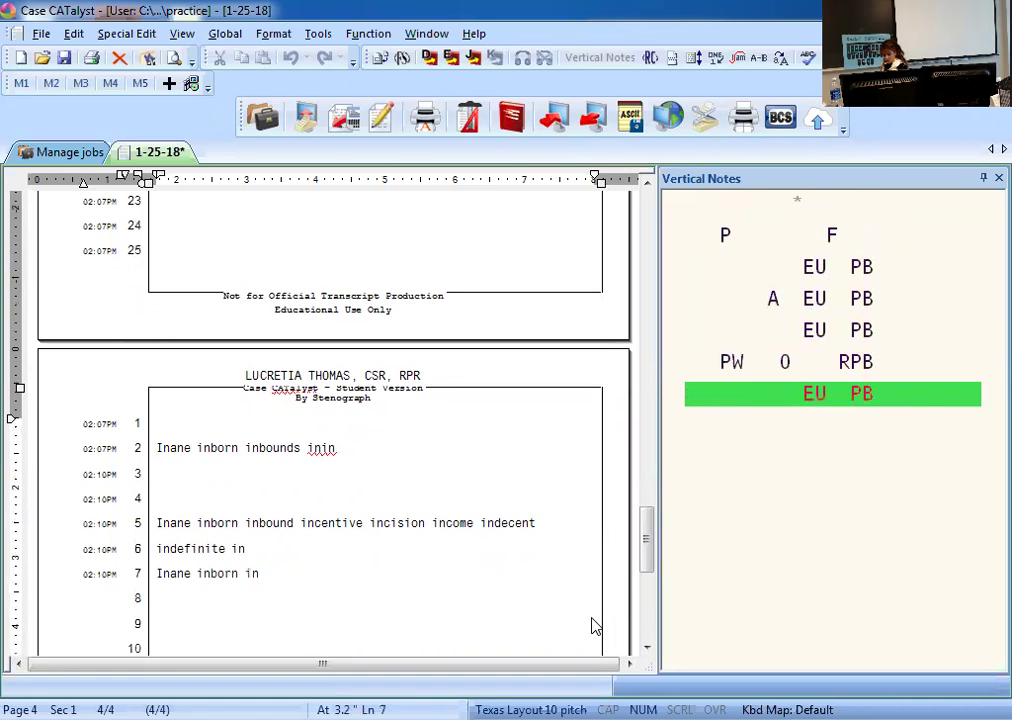
pyautogui.write('bound in')
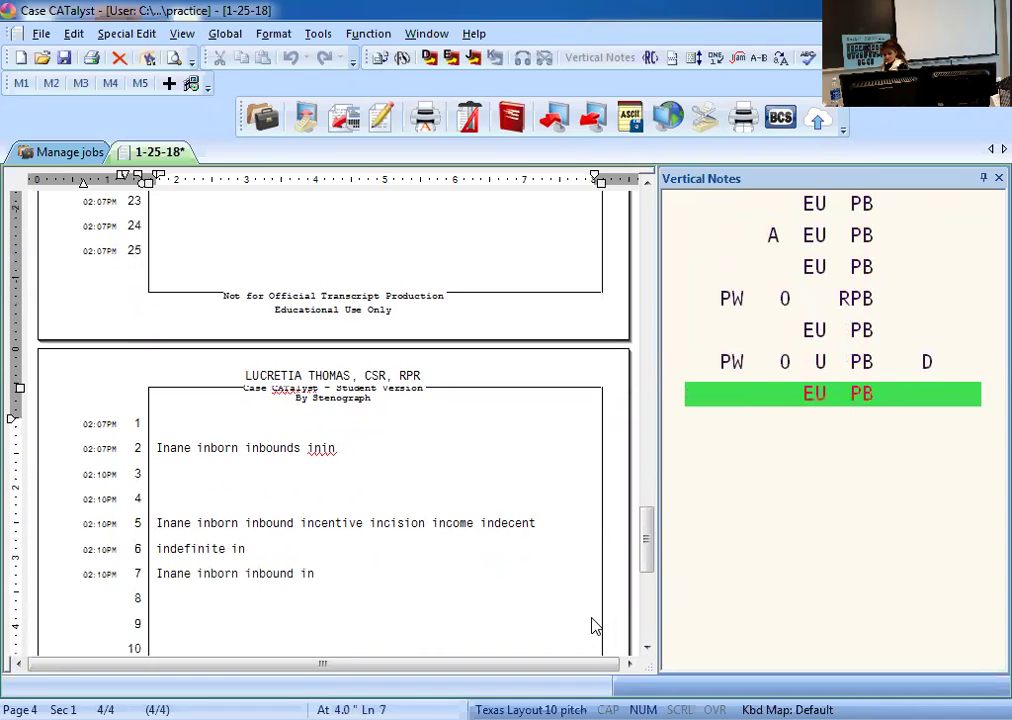
pyautogui.write('centive incision')
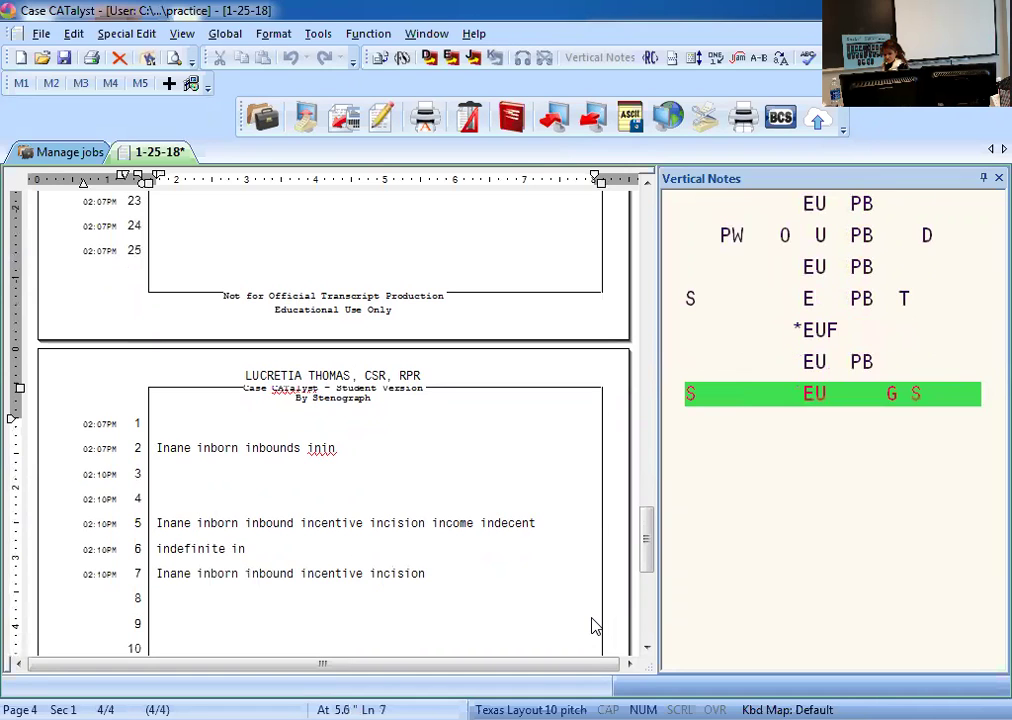
pyautogui.write(' income in')
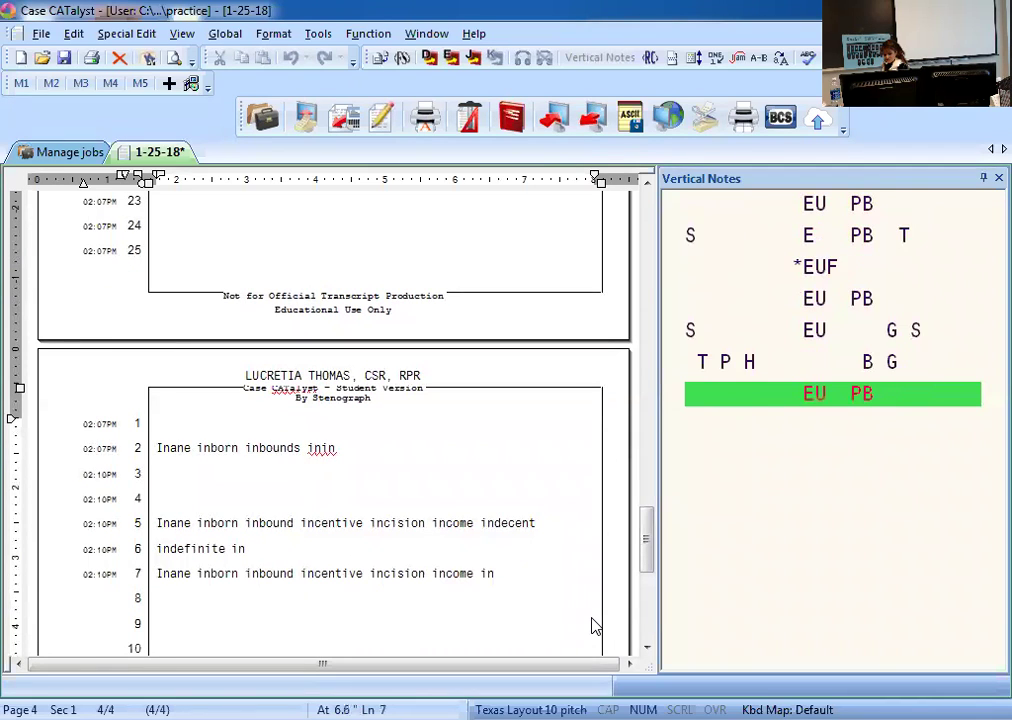
# Extend the restarted word list with "indecent indefinite indicative indict".
pyautogui.write('/TKE')
pyautogui.write('decent in')
pyautogui.write('/TKEFdefinite in/TKEUBGT')
pyautogui.write('dicative')
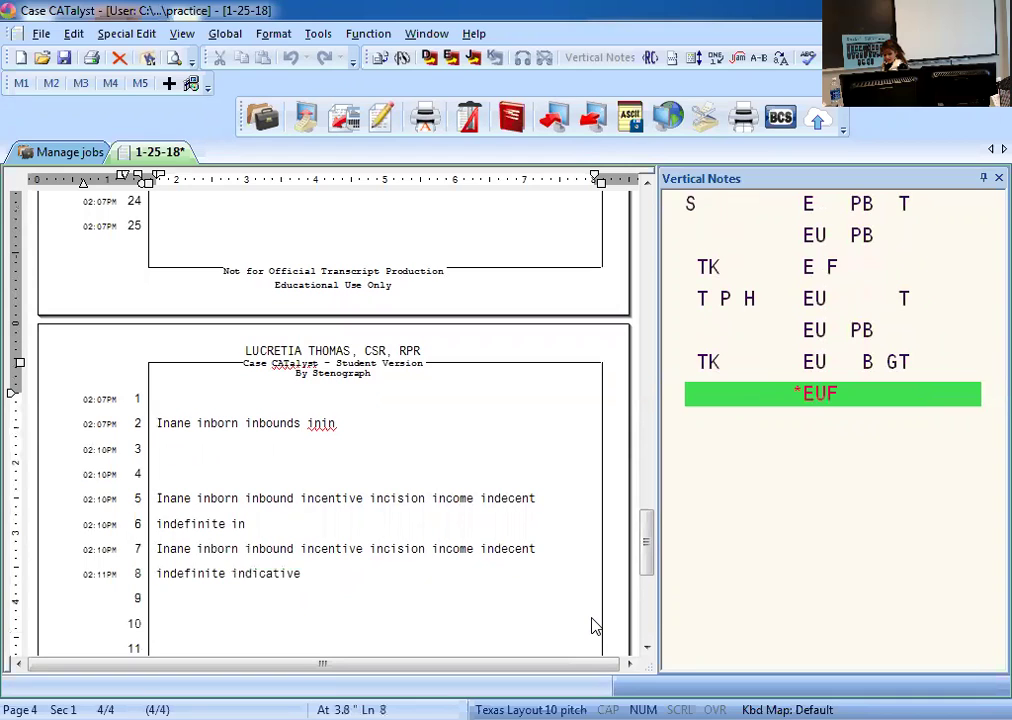
pyautogui.write(' indict')
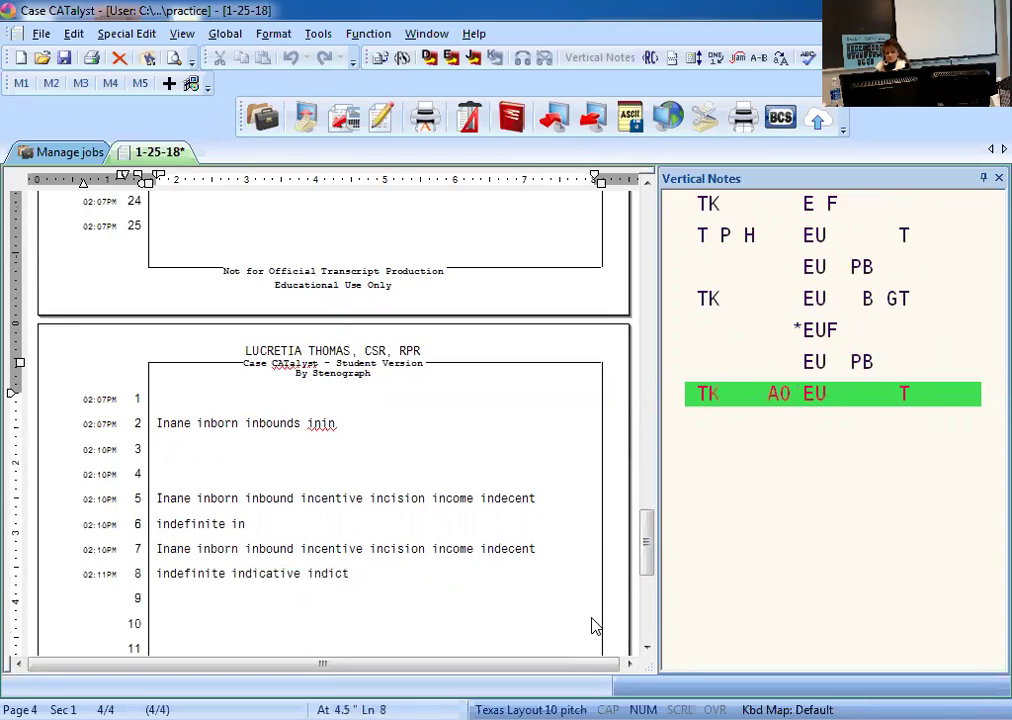
# Review the steno strokes of each word on lines 7 and 8, from "Inane" through "indict".
pyautogui.click(163, 545)
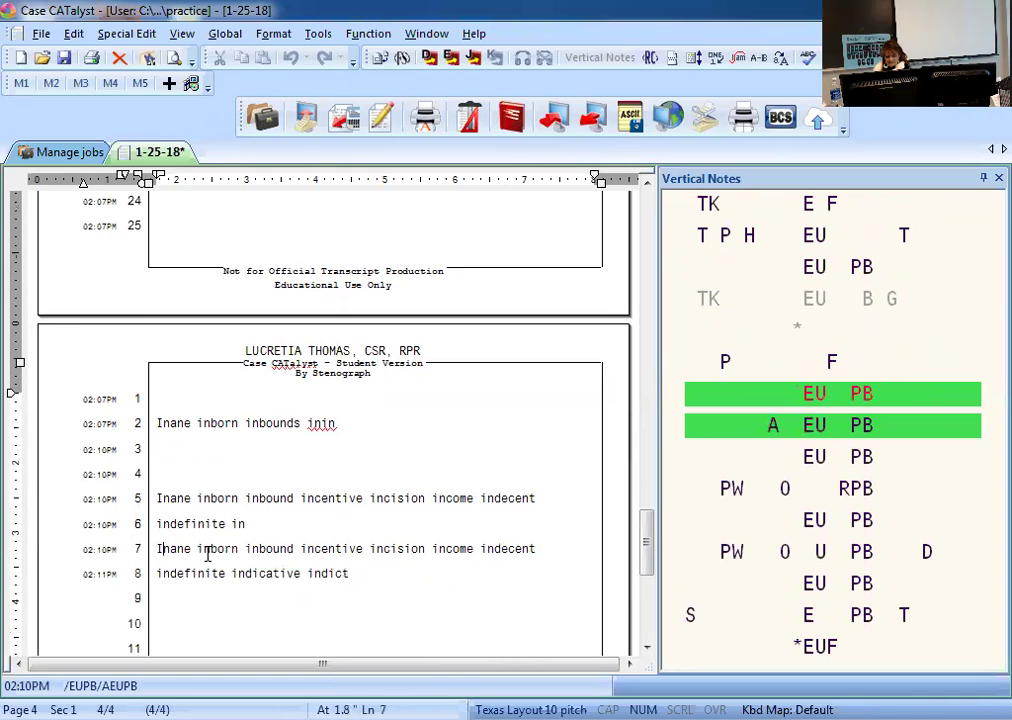
pyautogui.click(206, 549)
pyautogui.click(210, 549)
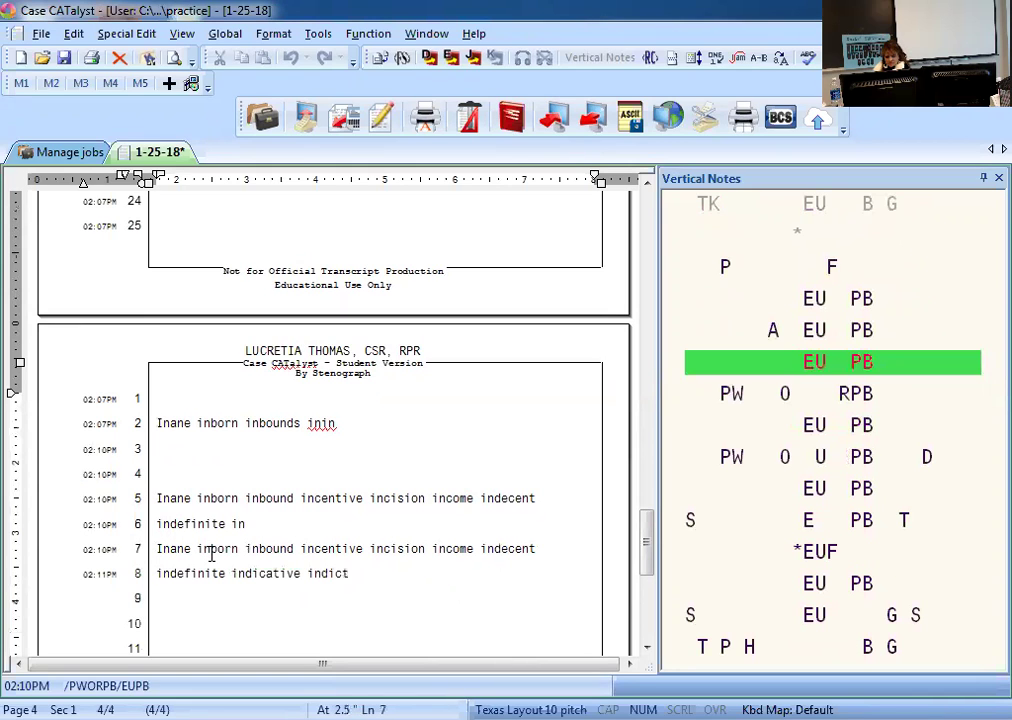
pyautogui.click(273, 549)
pyautogui.click(335, 549)
pyautogui.click(403, 550)
pyautogui.click(472, 549)
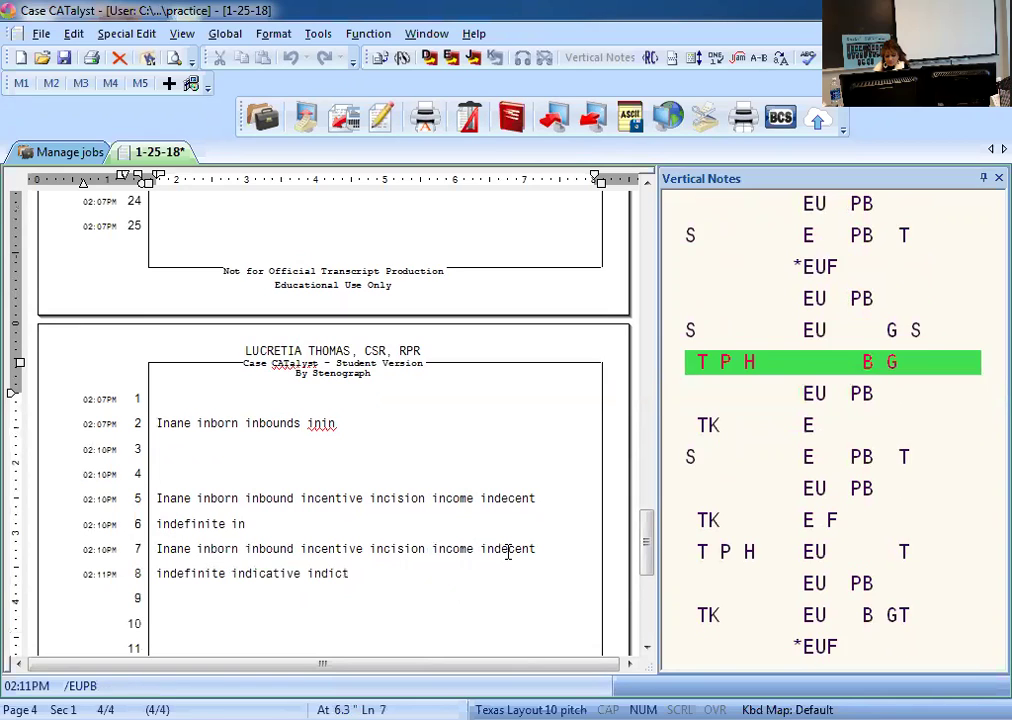
pyautogui.click(508, 551)
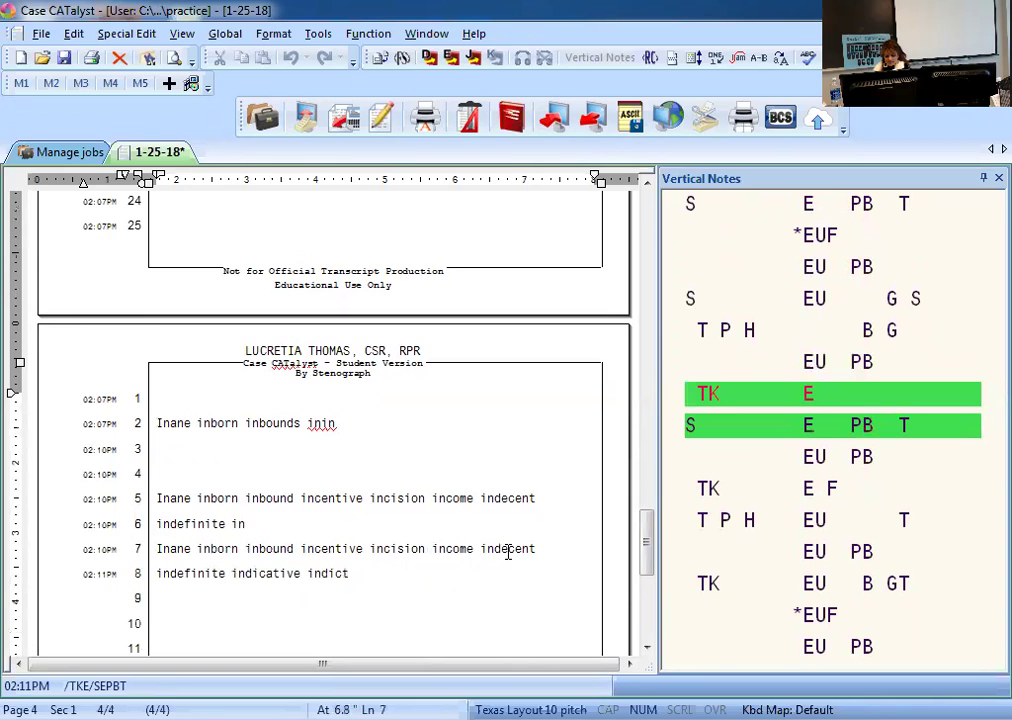
pyautogui.click(210, 573)
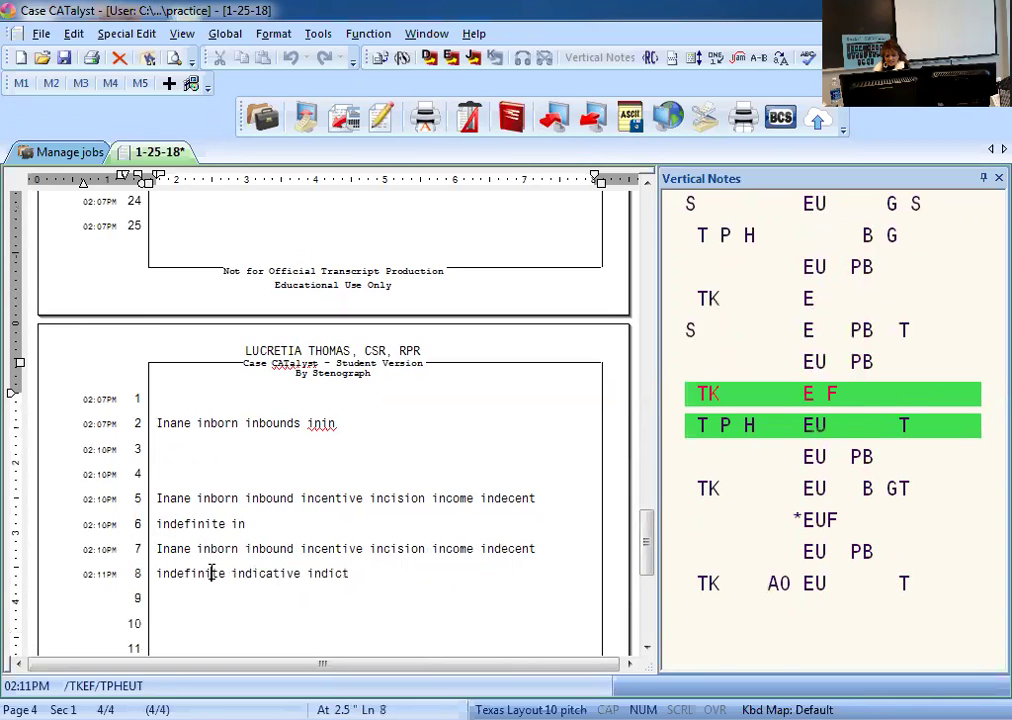
pyautogui.click(290, 575)
pyautogui.click(352, 573)
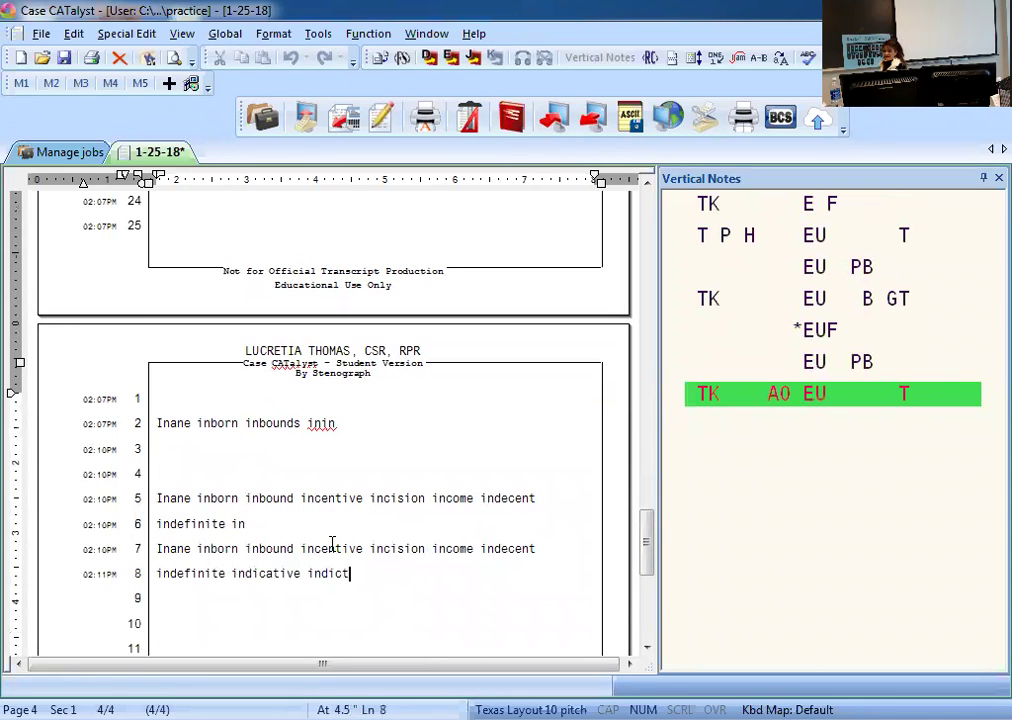
# Leave a blank line and write "Control construct initial inner interconnect interrelate invest system" as a new word list.
pyautogui.press('Return')
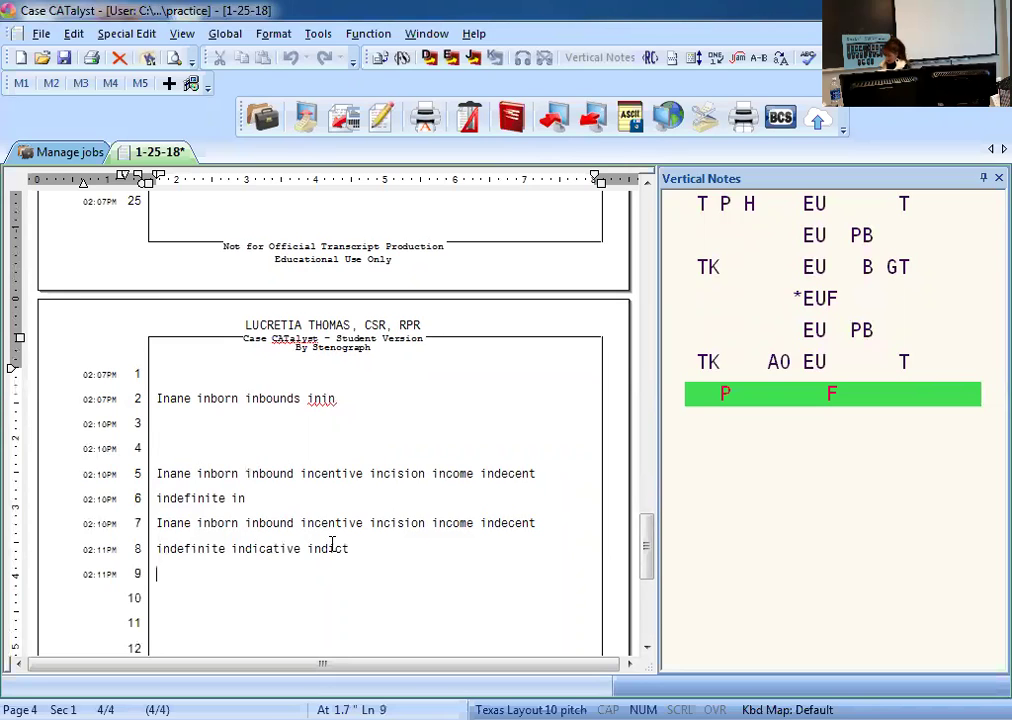
pyautogui.press('Return')
pyautogui.write('Control construct initial inner')
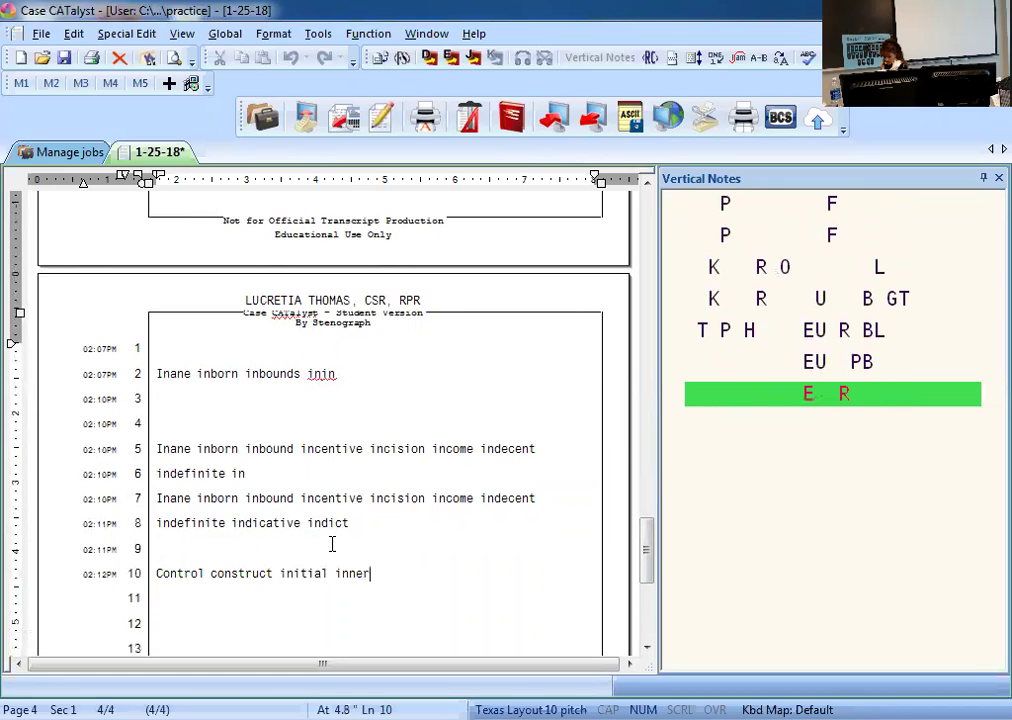
pyautogui.write(' interconnect interrelate')
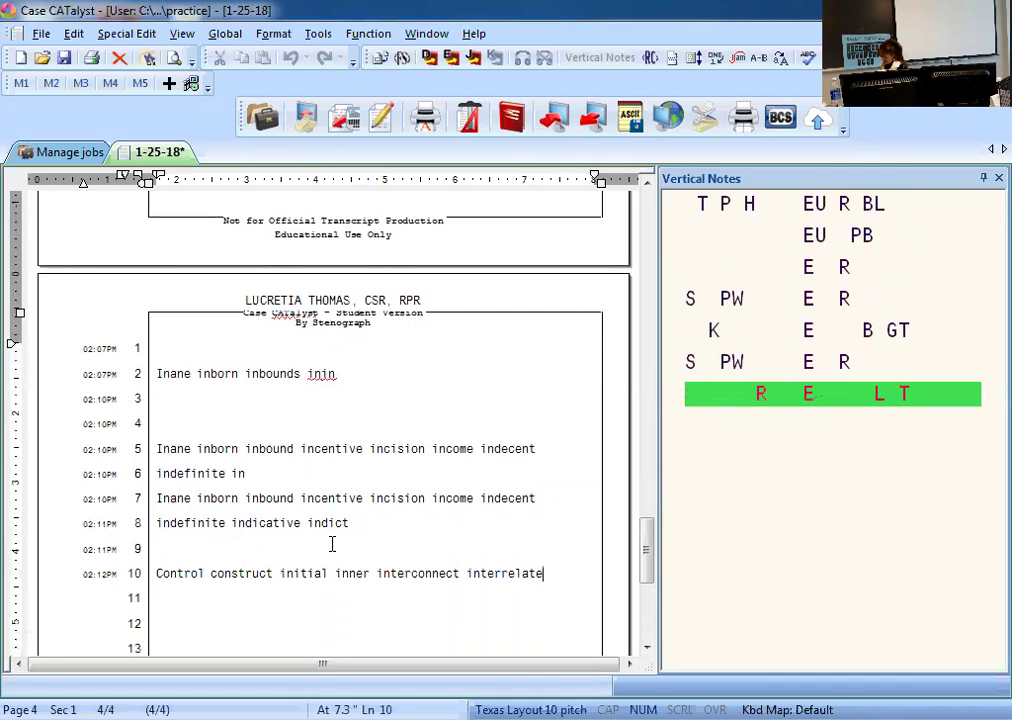
pyautogui.write(' invest system')
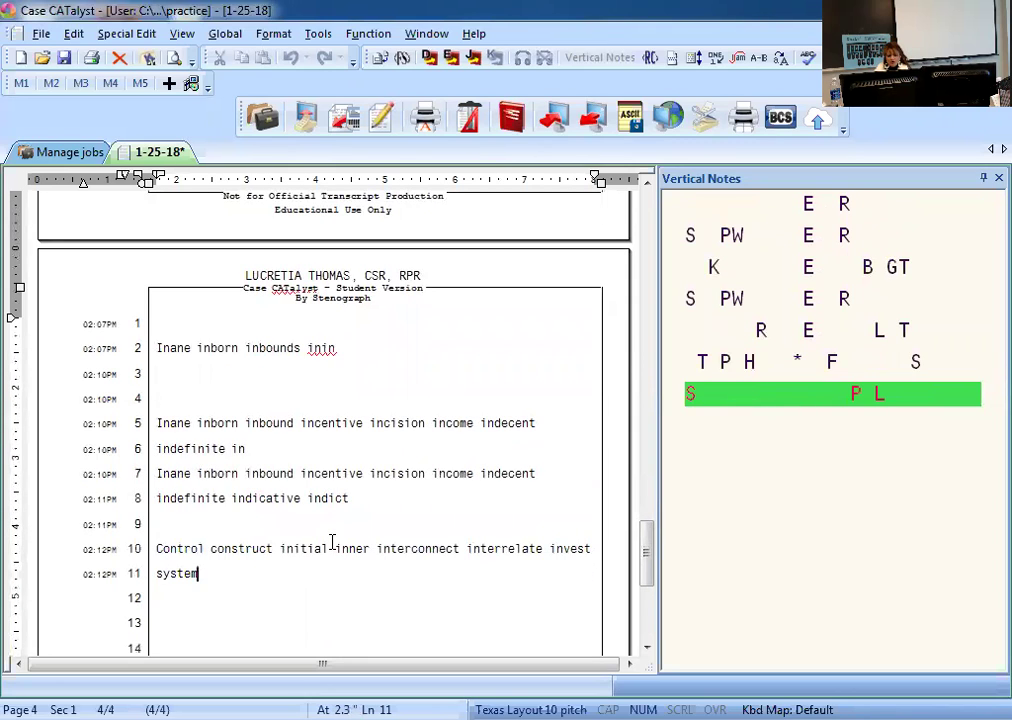